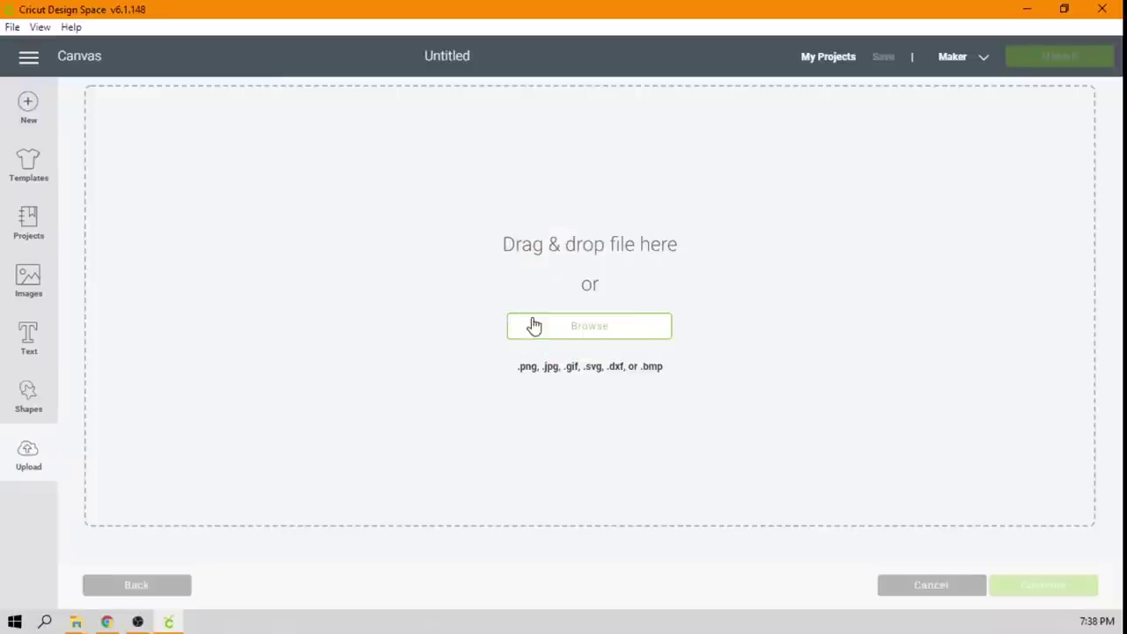
Step: Upload NEW LOGO.png with the Complex image type and continue to background removal
click(532, 326)
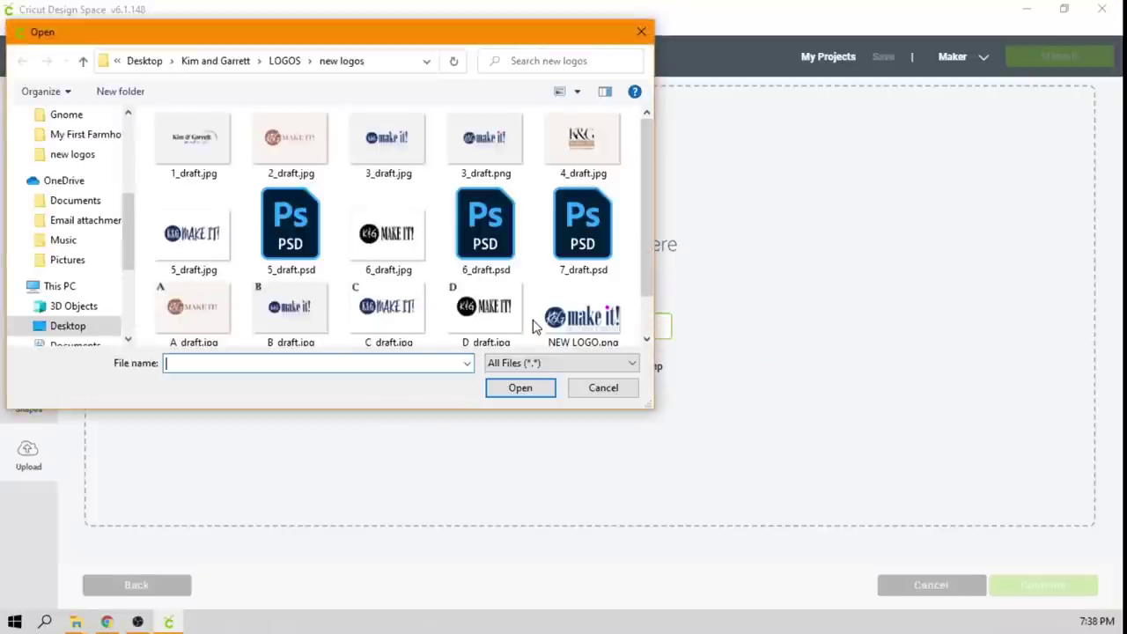
click(581, 317)
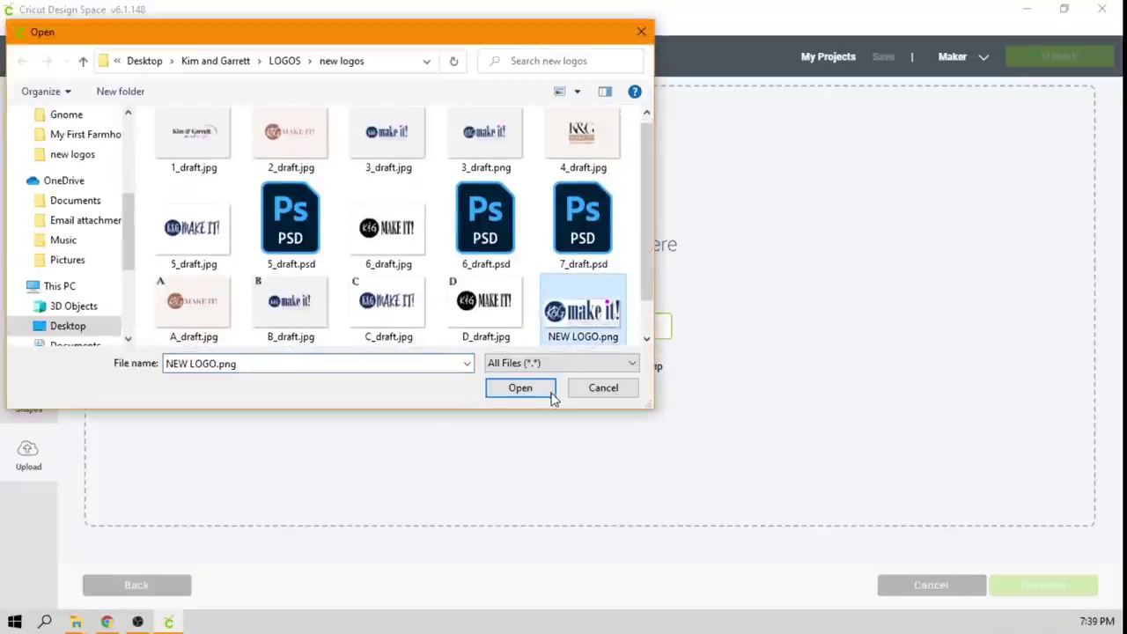
click(521, 388)
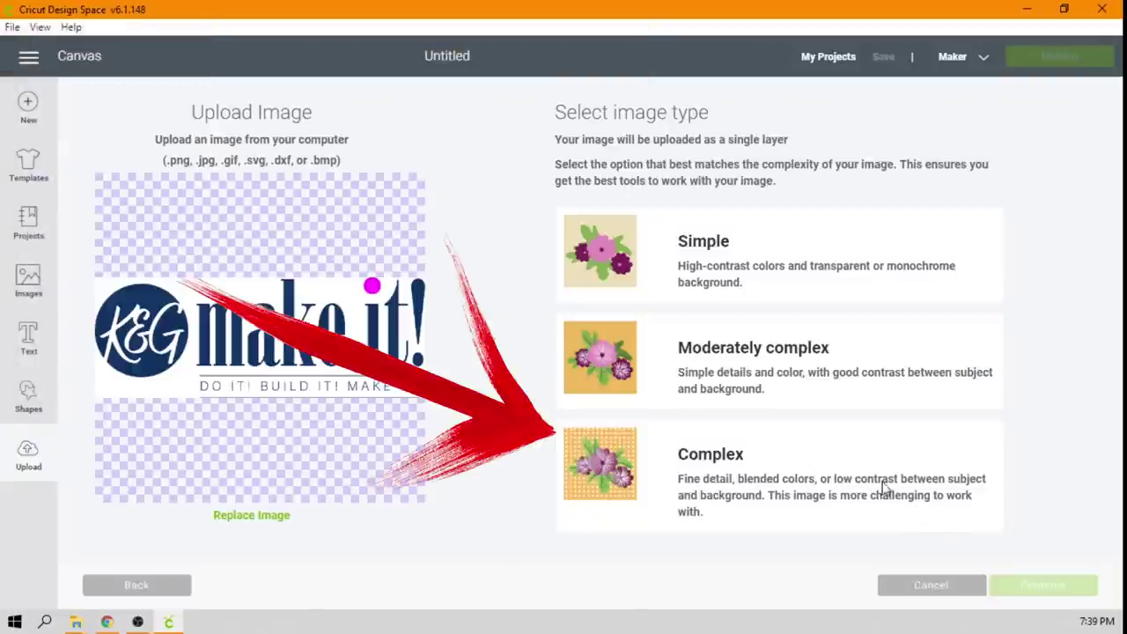
click(836, 472)
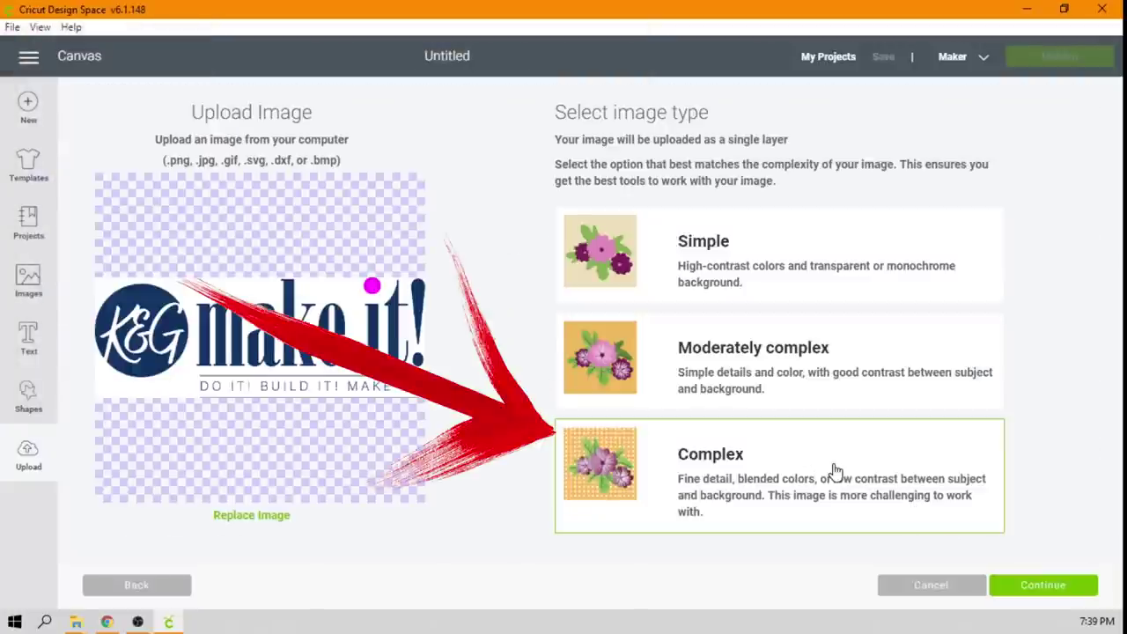
click(1044, 585)
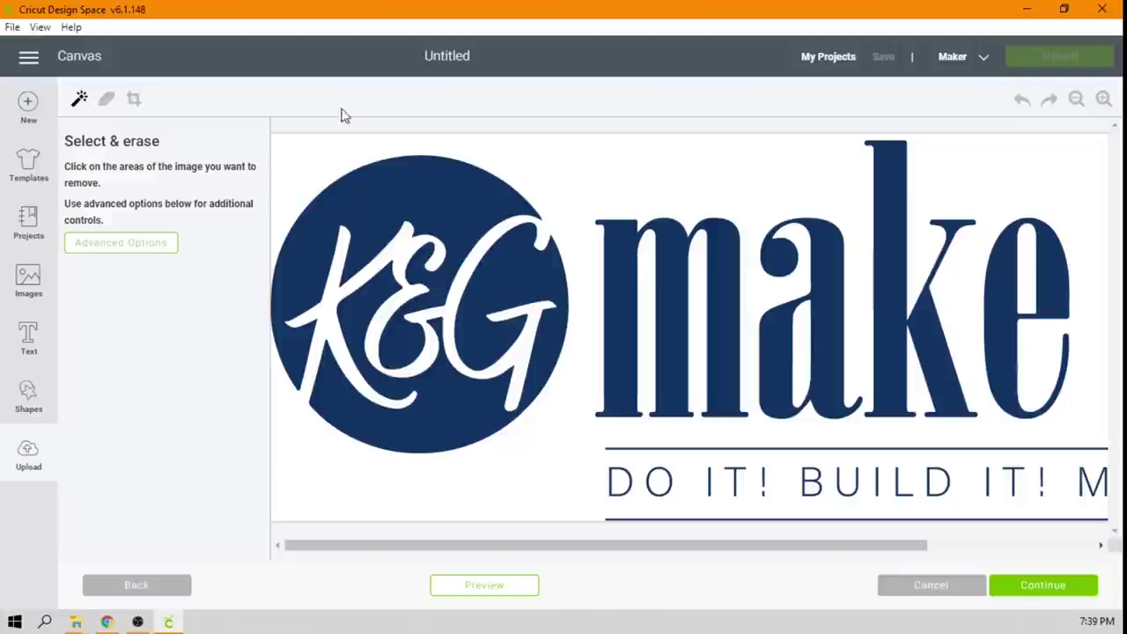
Step: Erase the logo's white background and the enclosed white areas inside the letters a and e, and accept the cleaned image
click(691, 169)
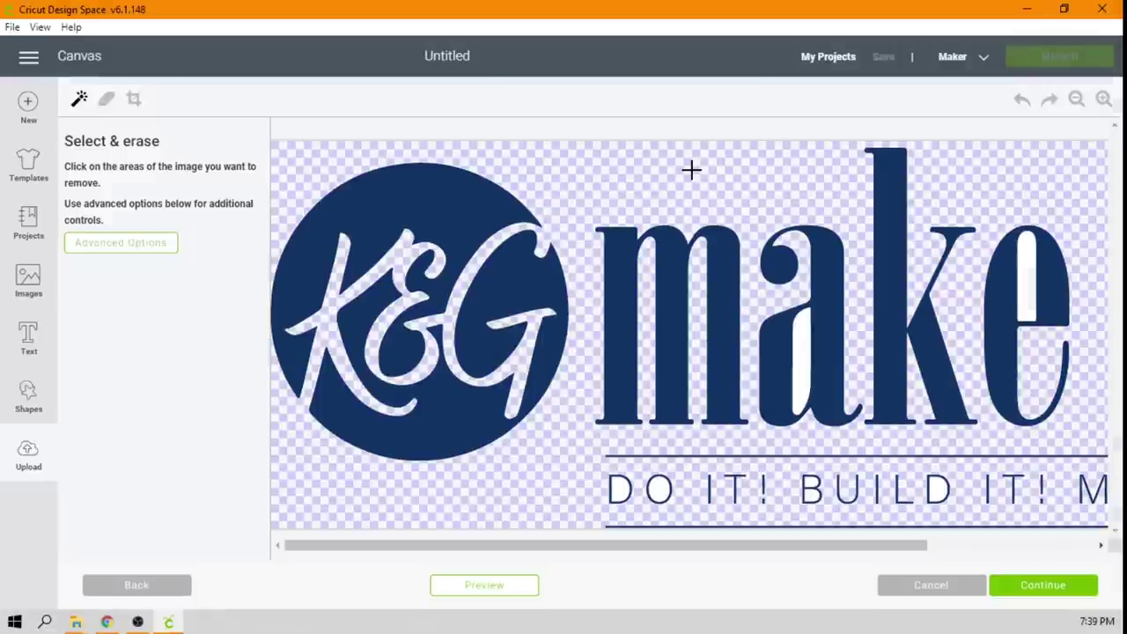
click(802, 348)
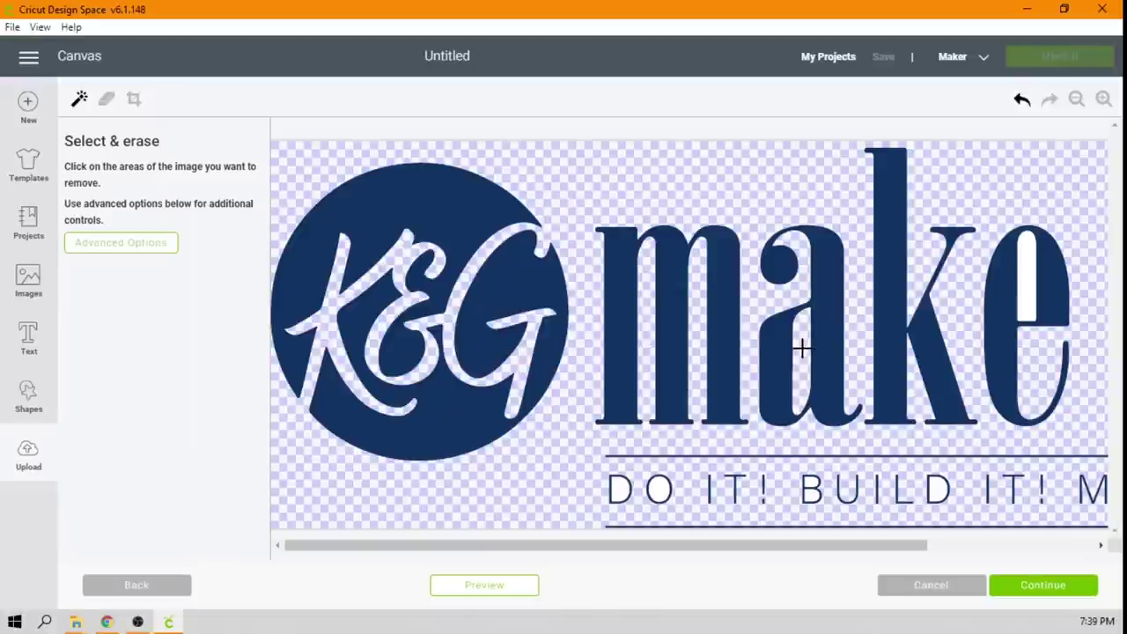
click(1029, 257)
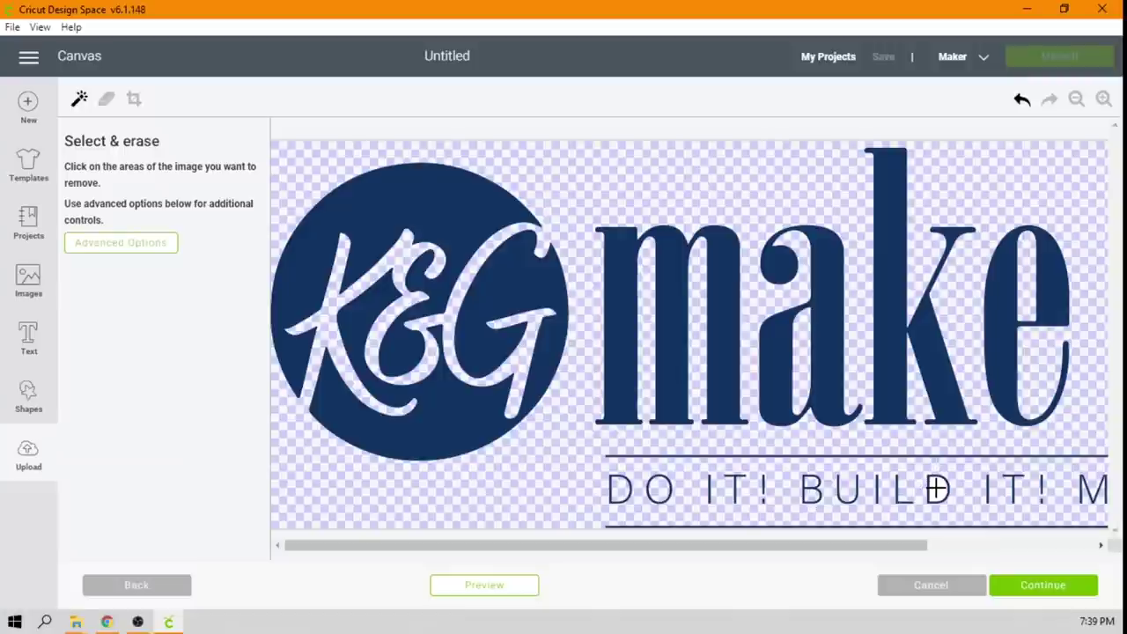
scroll(998, 475, right, 5)
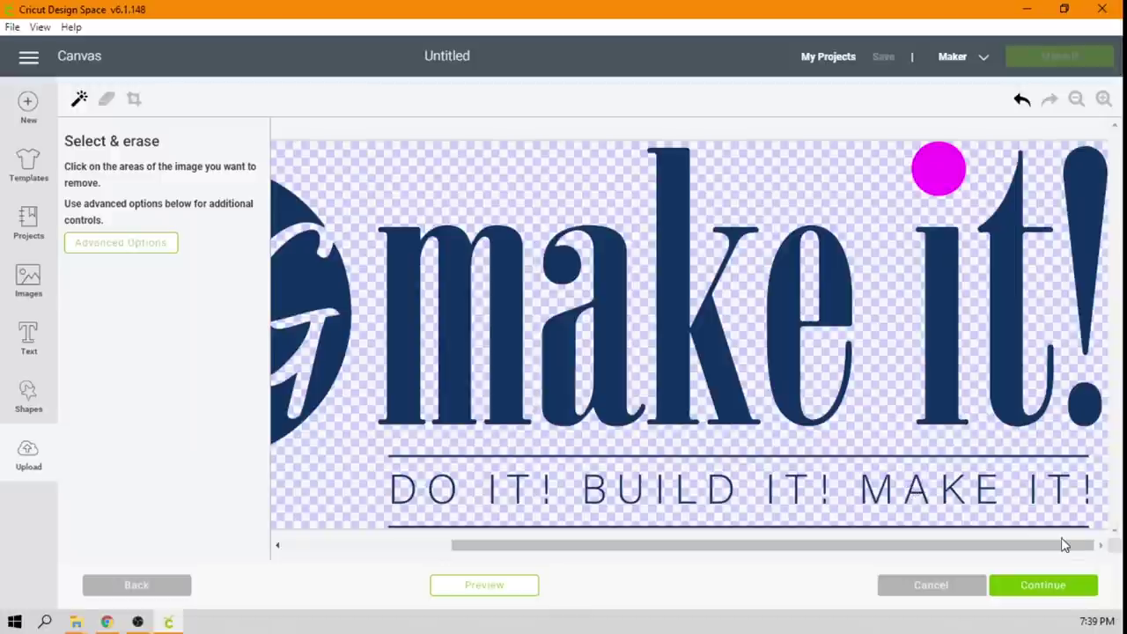
scroll(819, 430, left, 5)
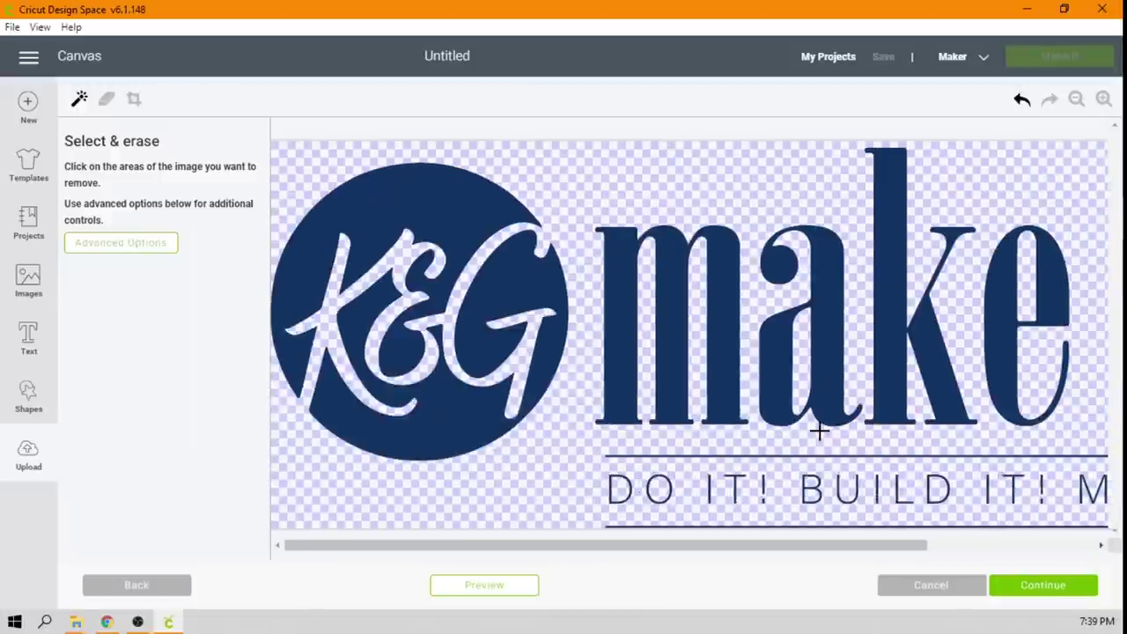
scroll(819, 430, right, 5)
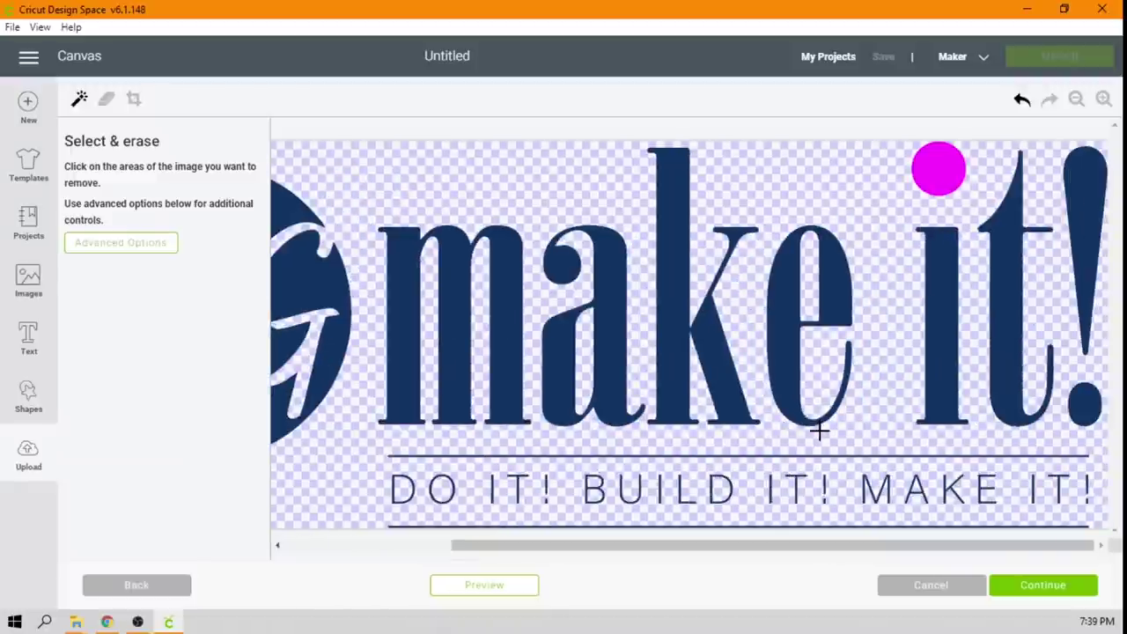
click(1039, 588)
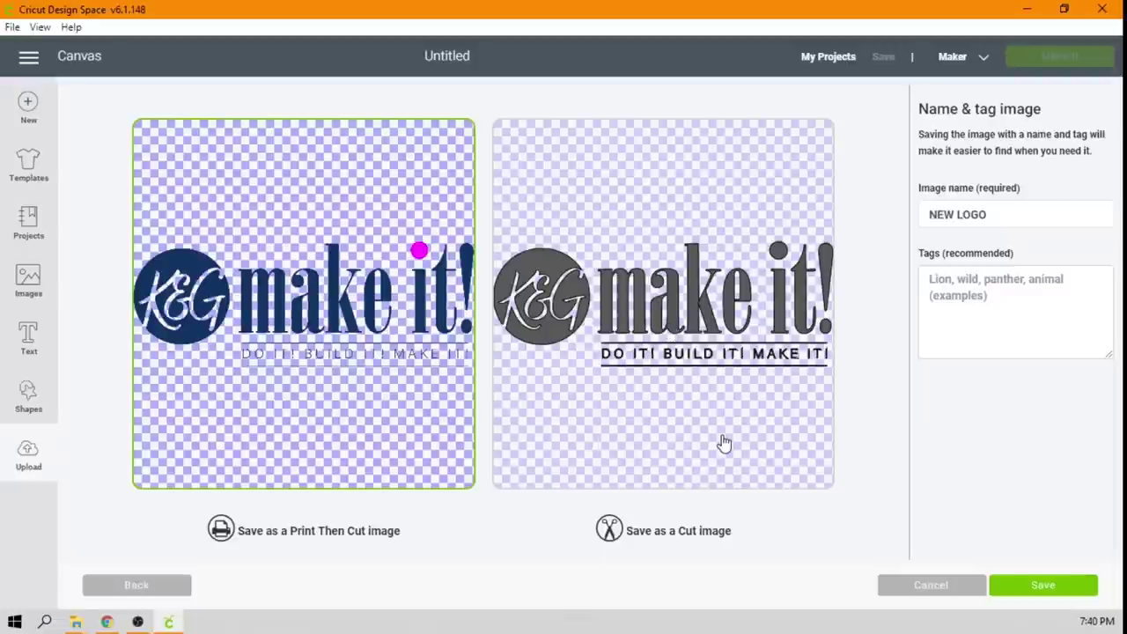
Step: Save the cleaned logo as a Print Then Cut image named NEW LOGO and insert it onto the canvas
click(1038, 596)
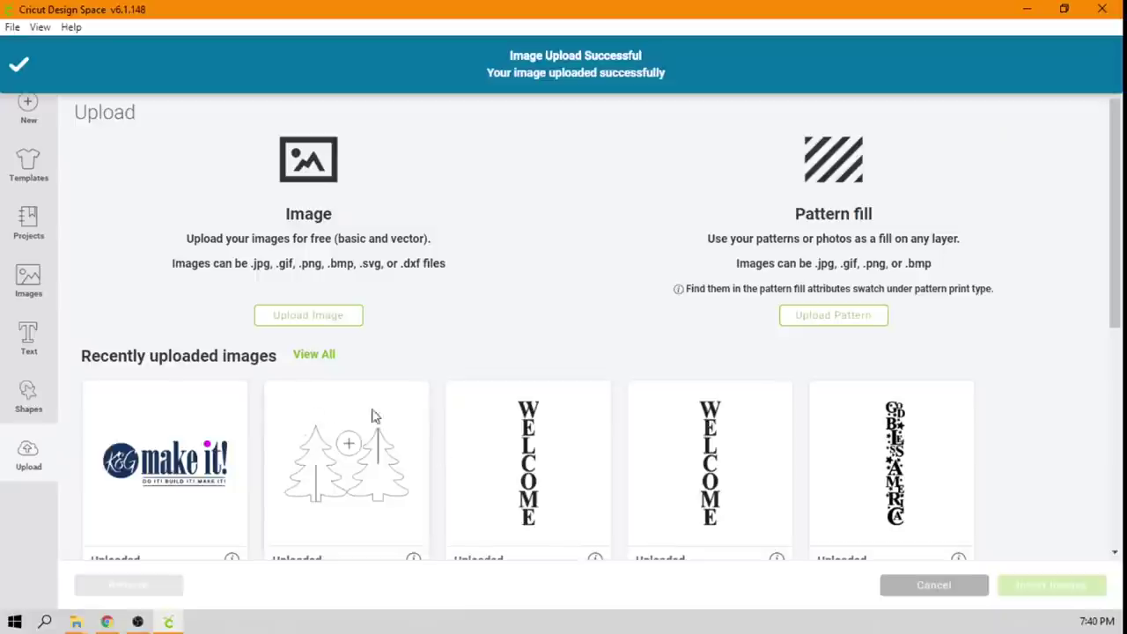
click(181, 444)
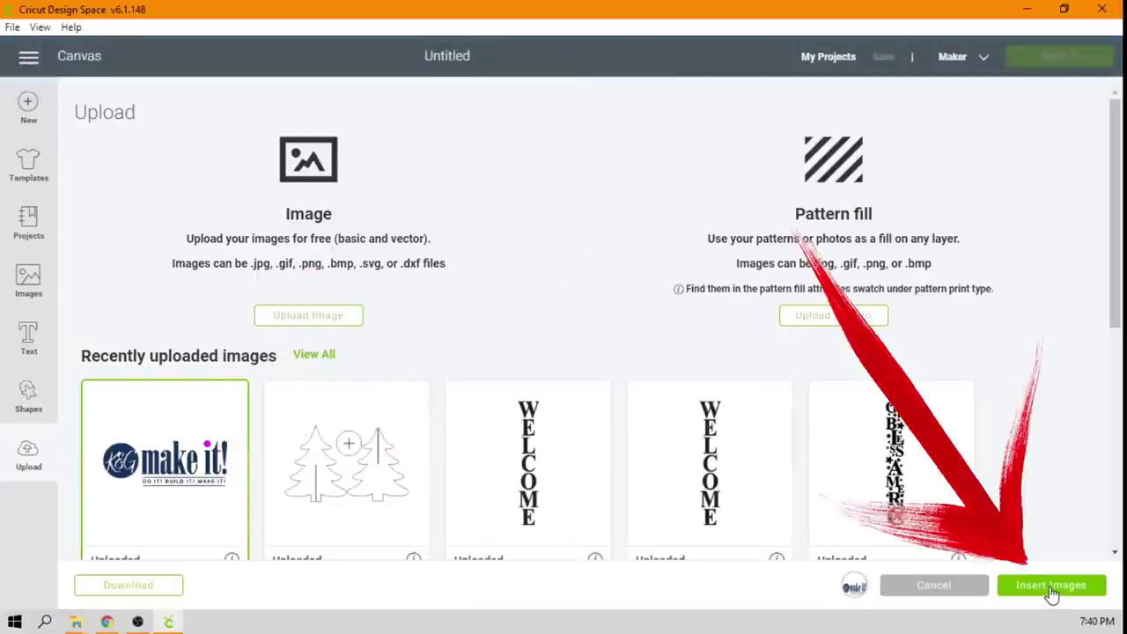
click(1051, 586)
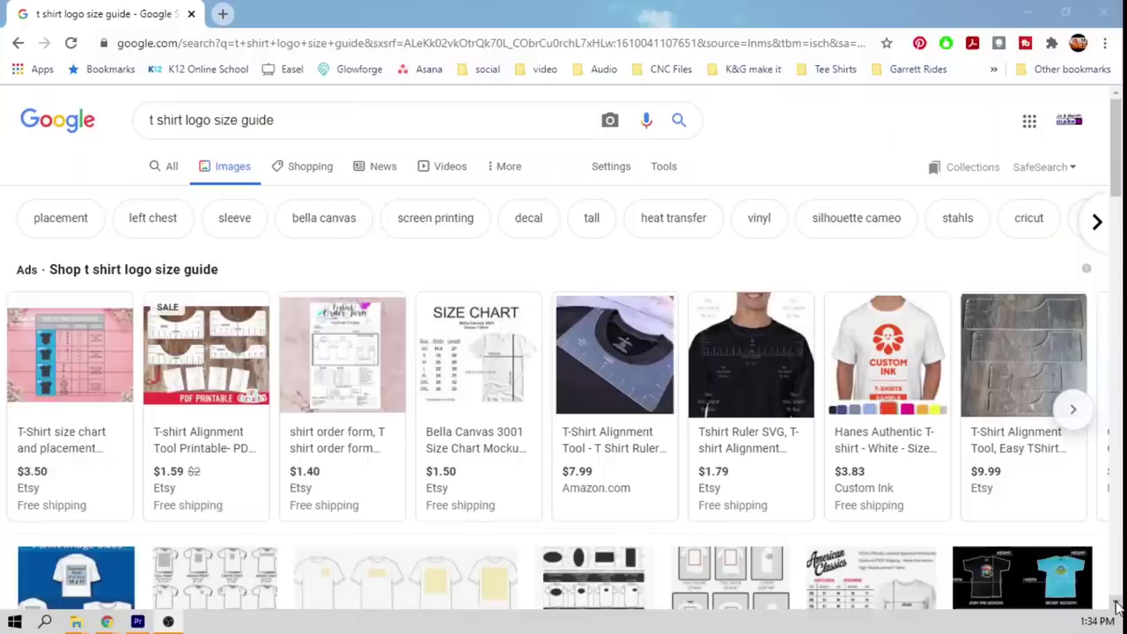
Step: Set the logo's width to 10.5 inches with proportions locked, and change its fill to No Fill
drag(1116, 606, 1116, 606)
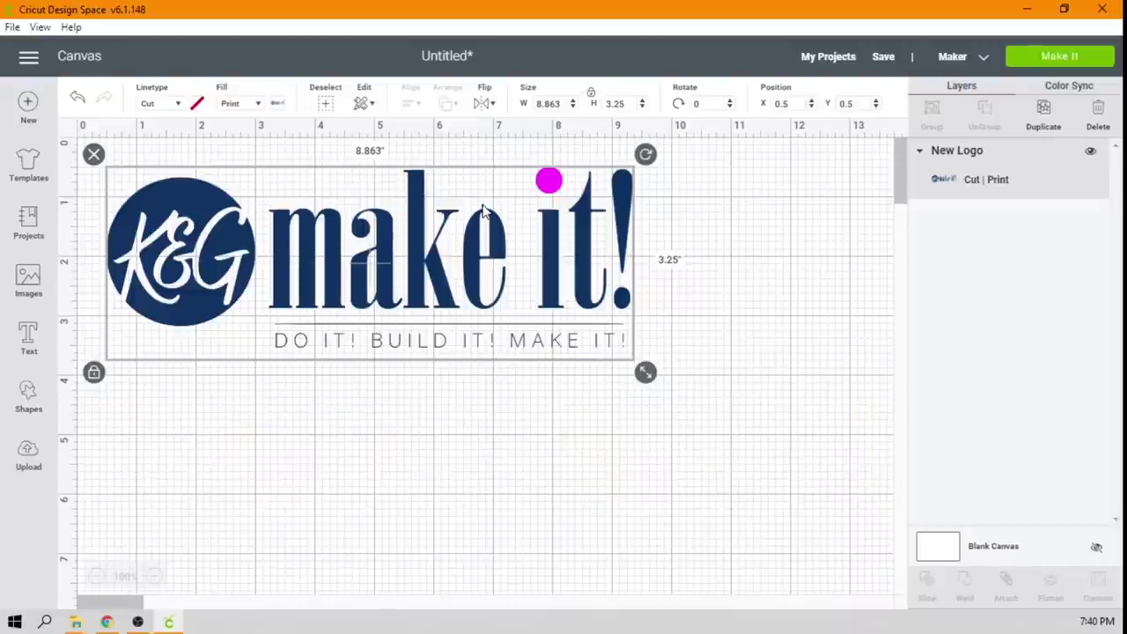
click(562, 104)
key(BackSpace)
key(BackSpace)
key(BackSpace)
key(BackSpace)
key(BackSpace)
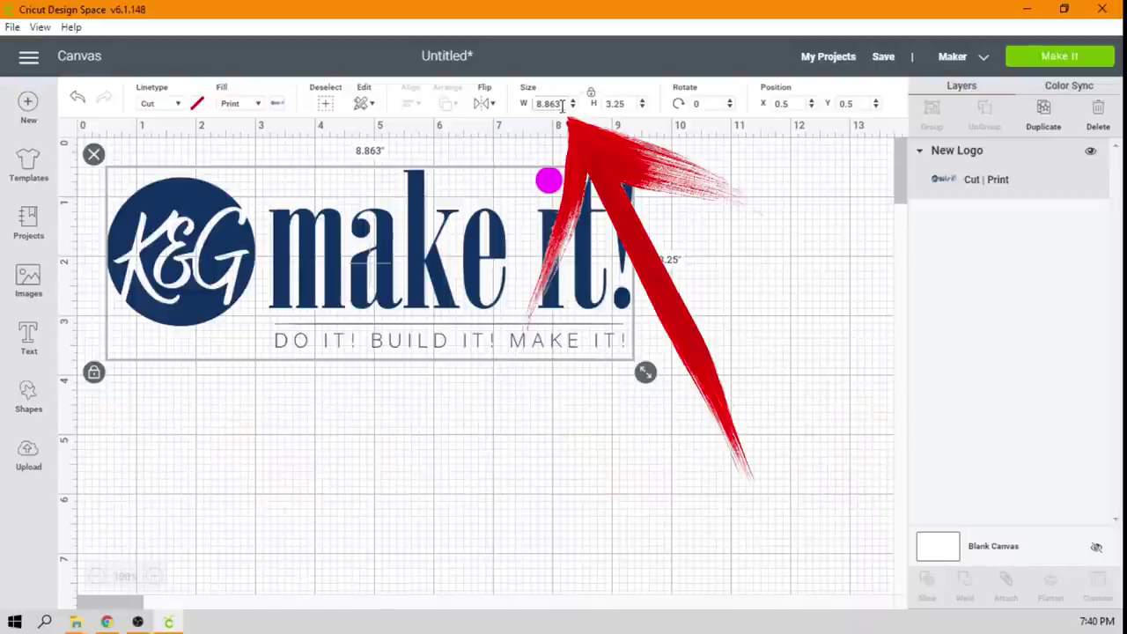
text(10.5)
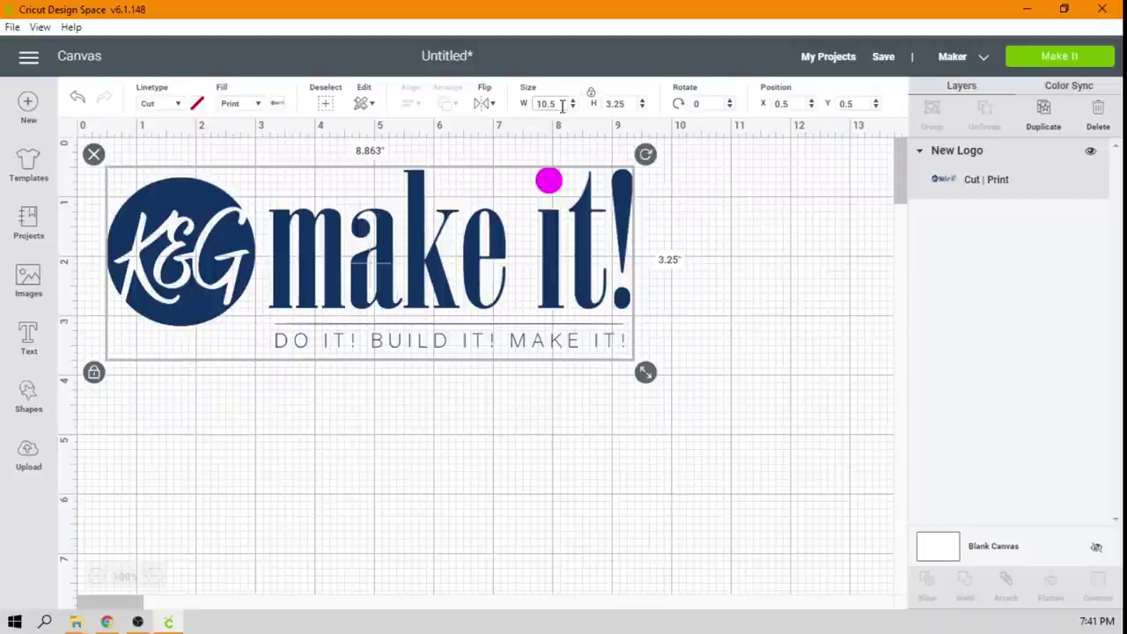
key(Return)
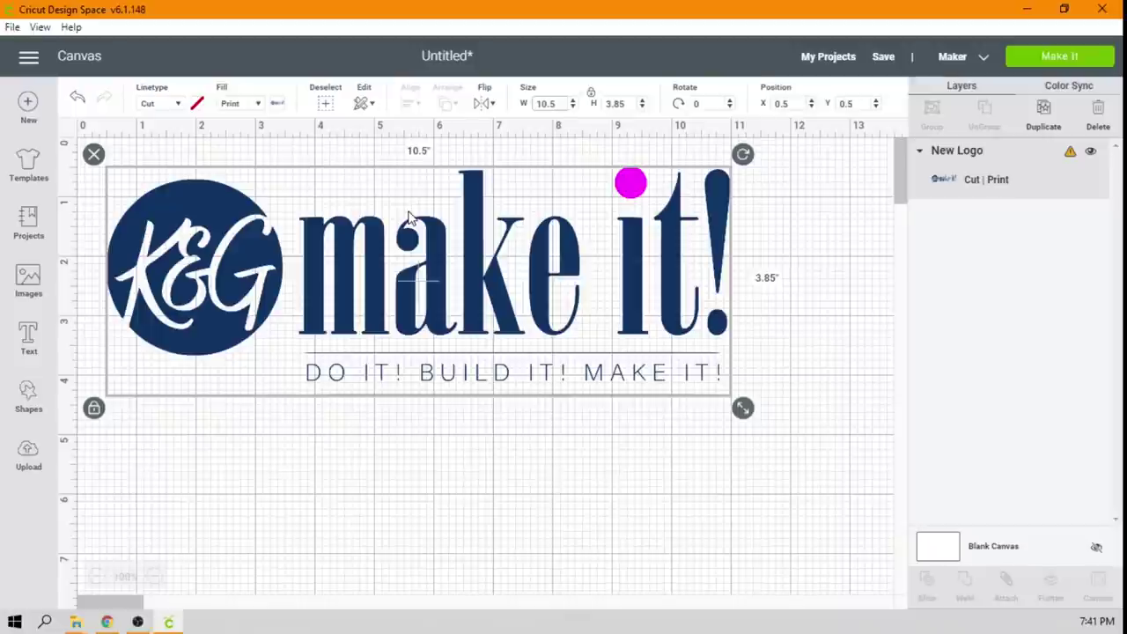
click(255, 104)
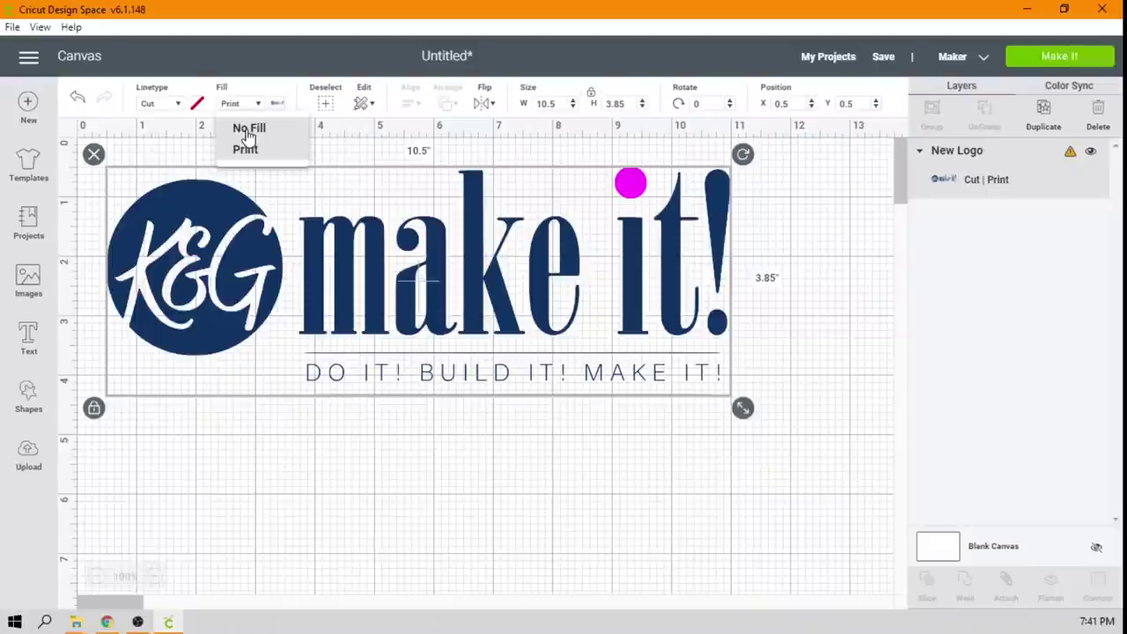
click(249, 131)
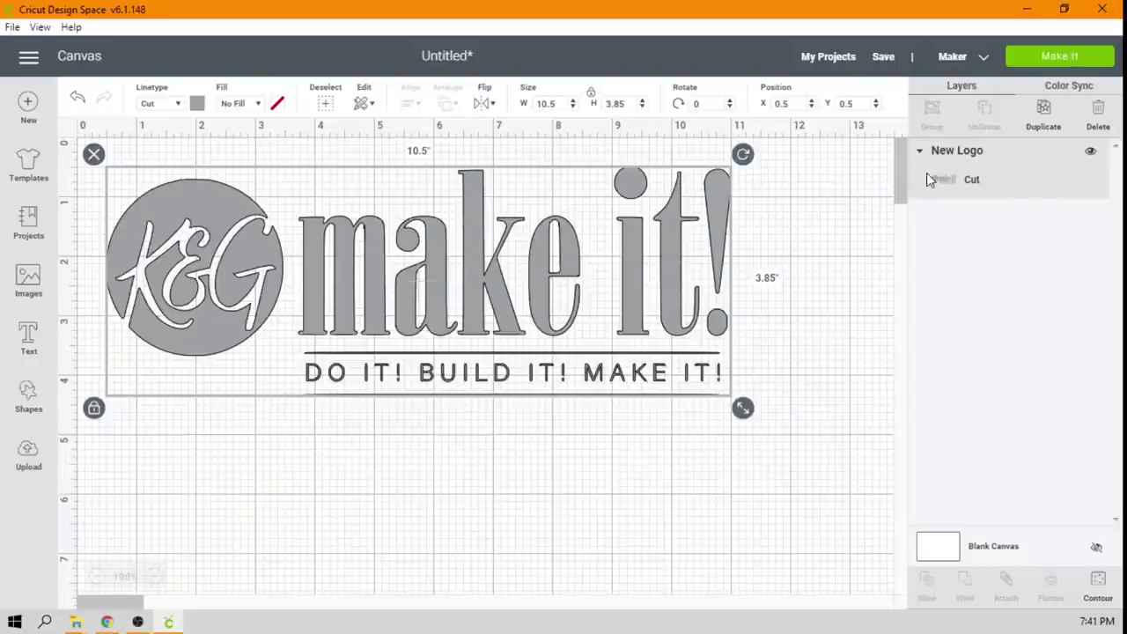
Step: Send the project to the mat preparation, mirror the 12" x 12" mat and continue to the material setup
click(1059, 58)
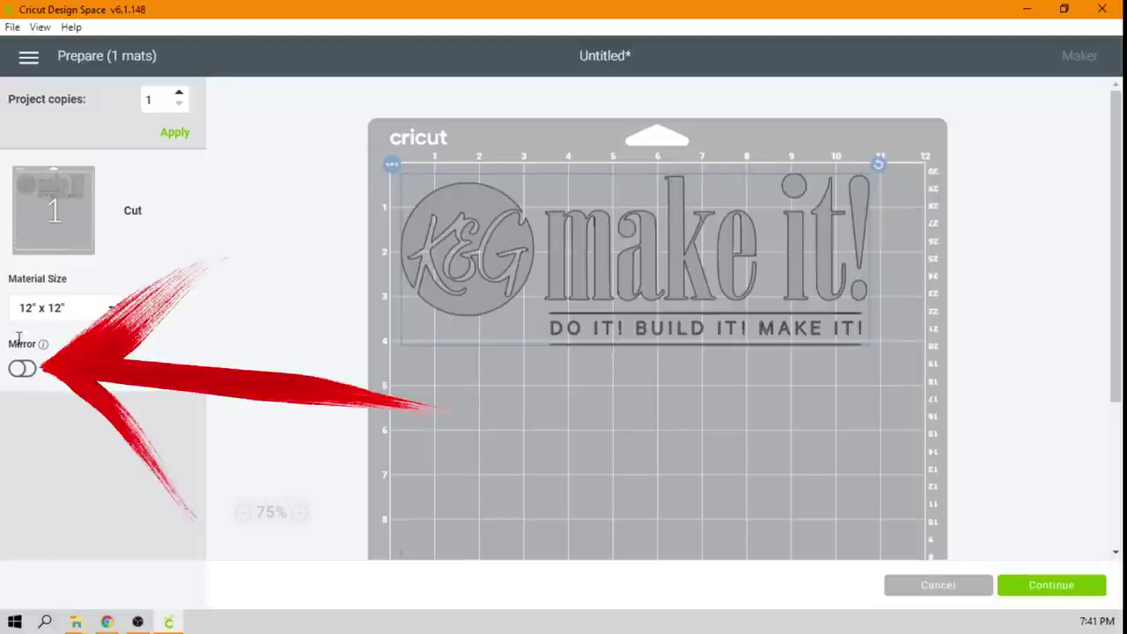
click(20, 371)
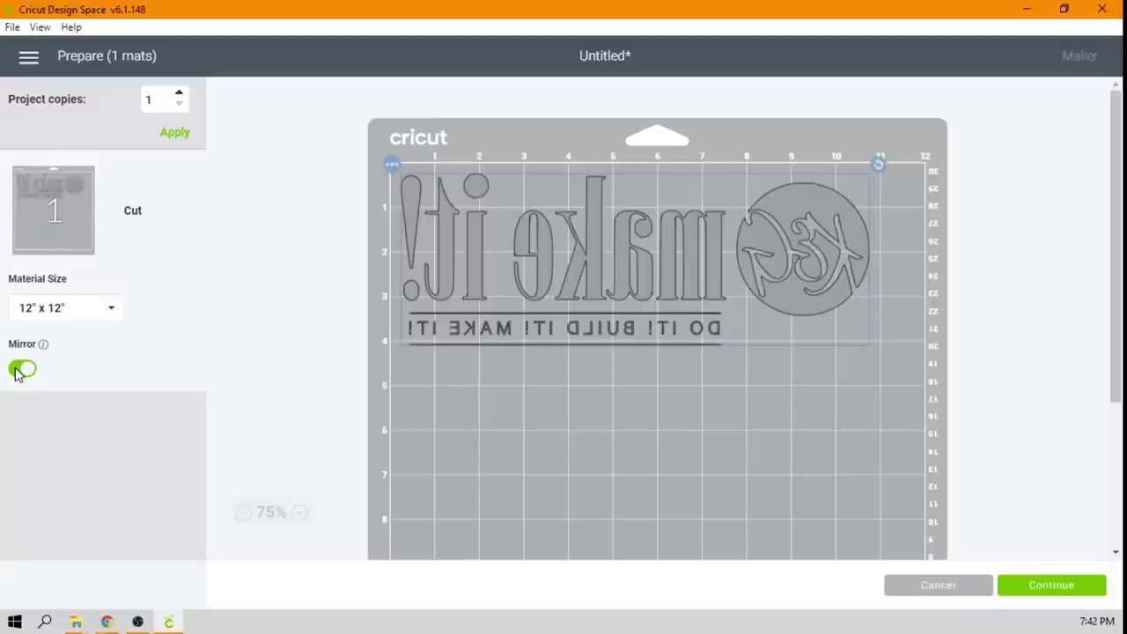
click(1052, 585)
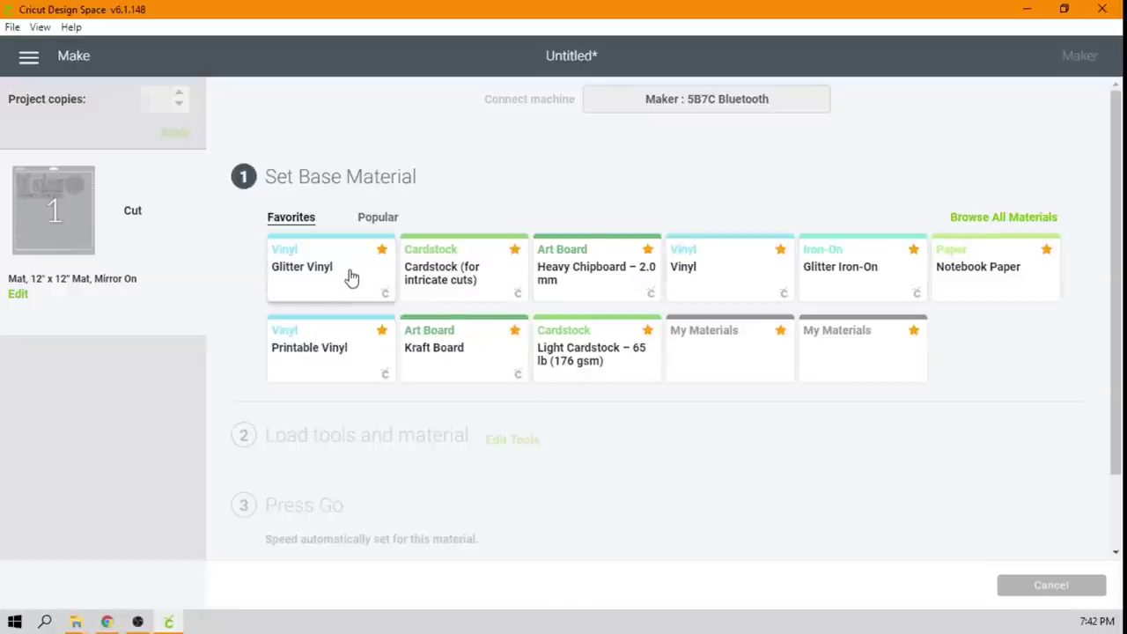
Step: Search all materials for "heat transfer" and set the base material to Heat Transfer (non-Cricut)
click(1005, 217)
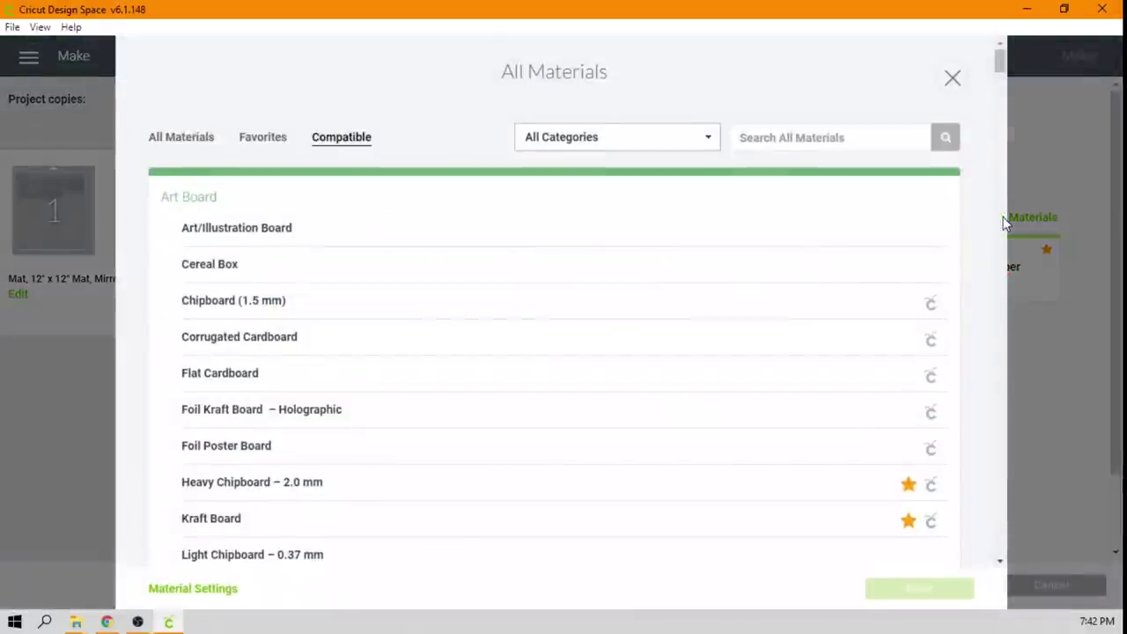
click(778, 136)
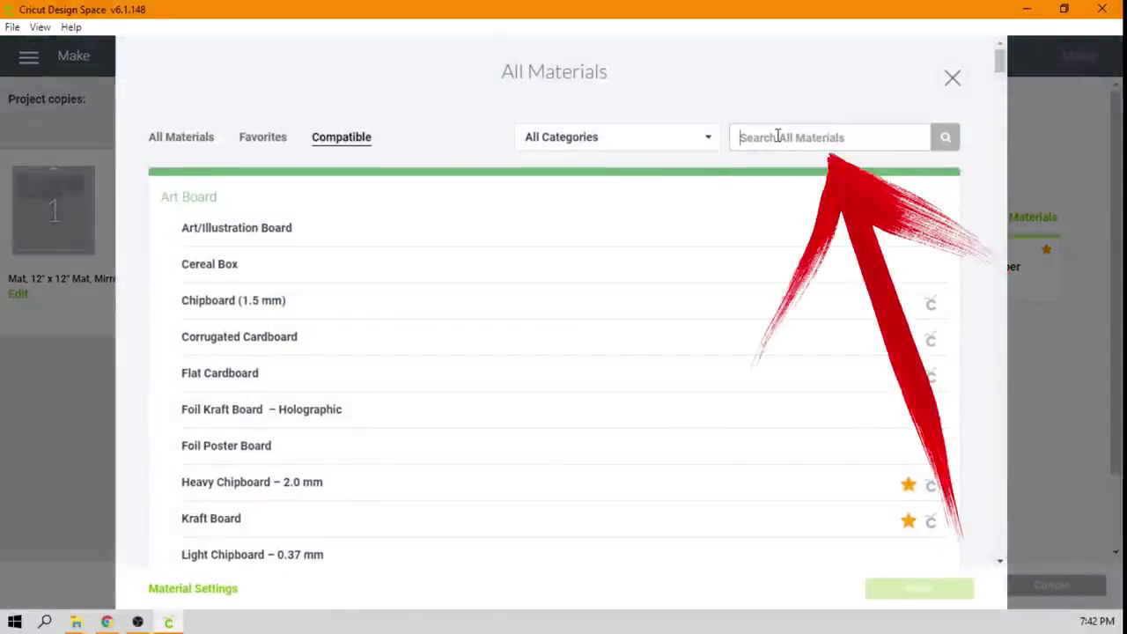
text(heat tr)
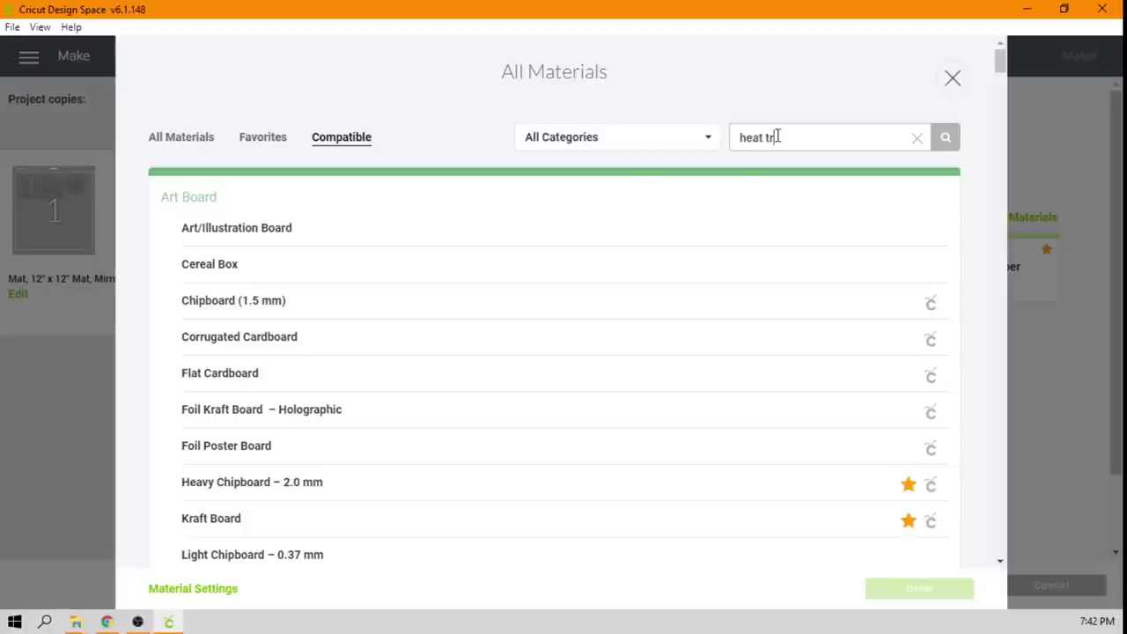
text(ansd)
text(fer)
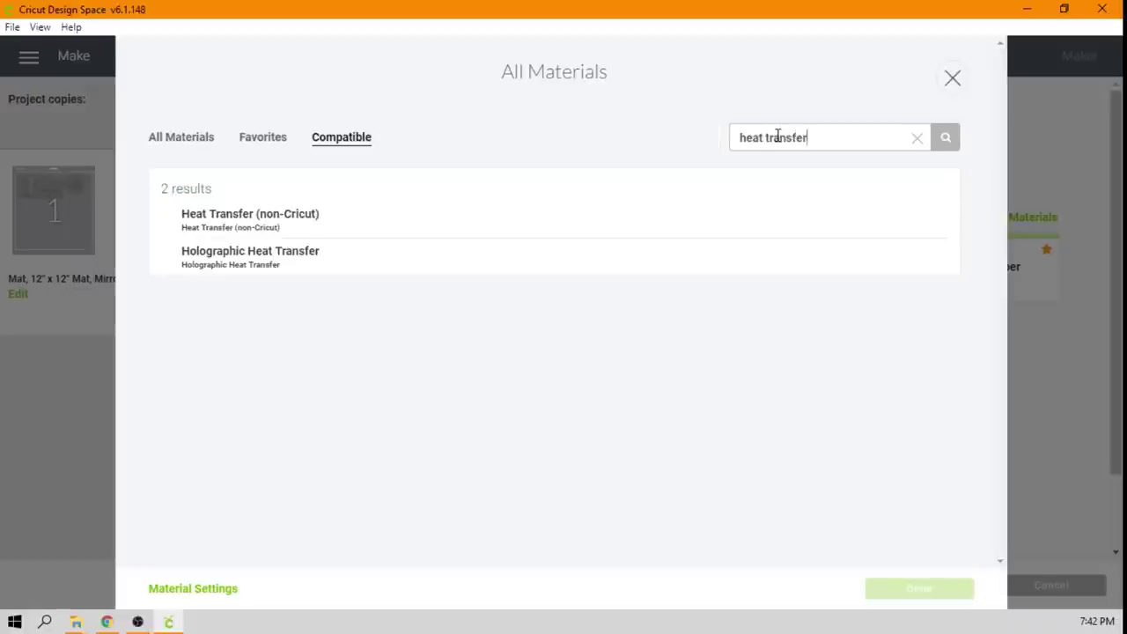
click(262, 227)
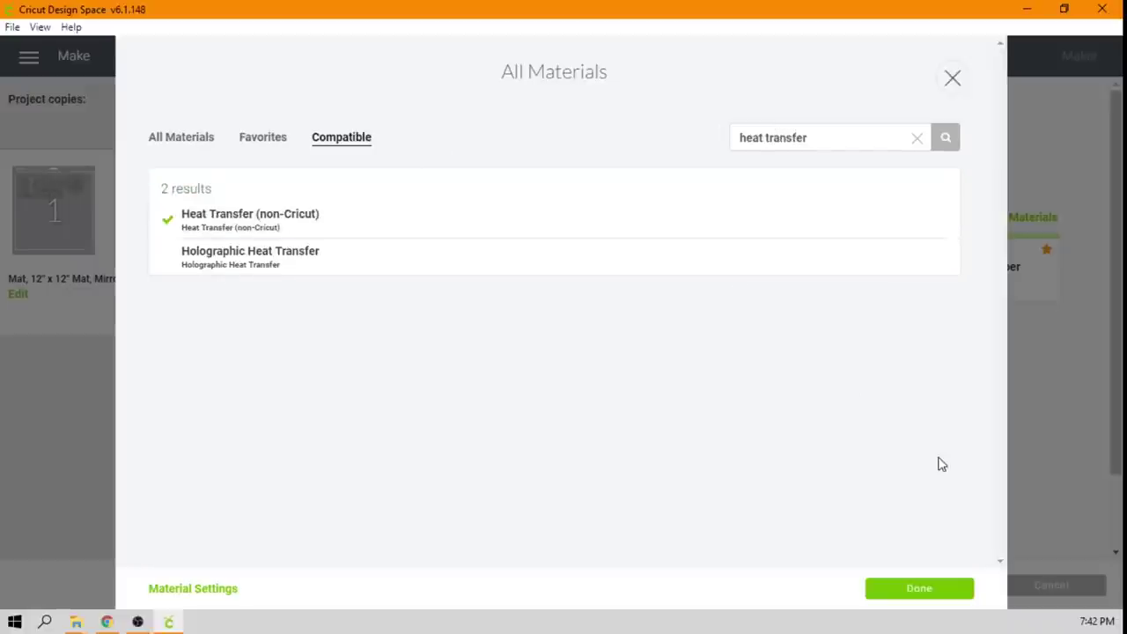
click(920, 588)
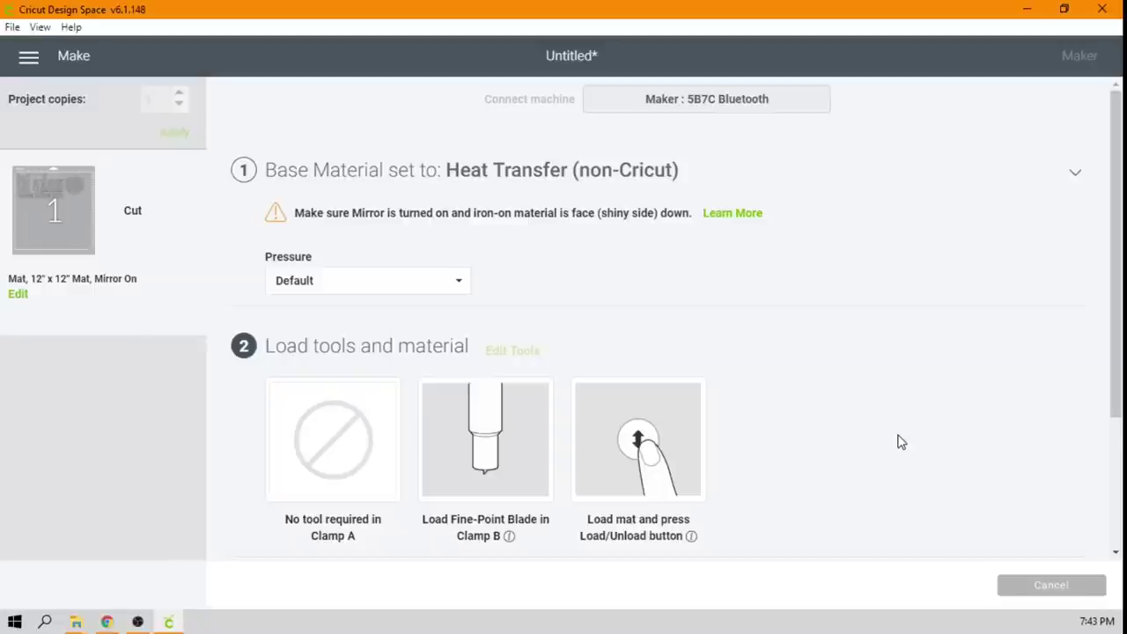
scroll(901, 442, down, 3)
scroll(807, 485, up, 3)
scroll(797, 398, down, 3)
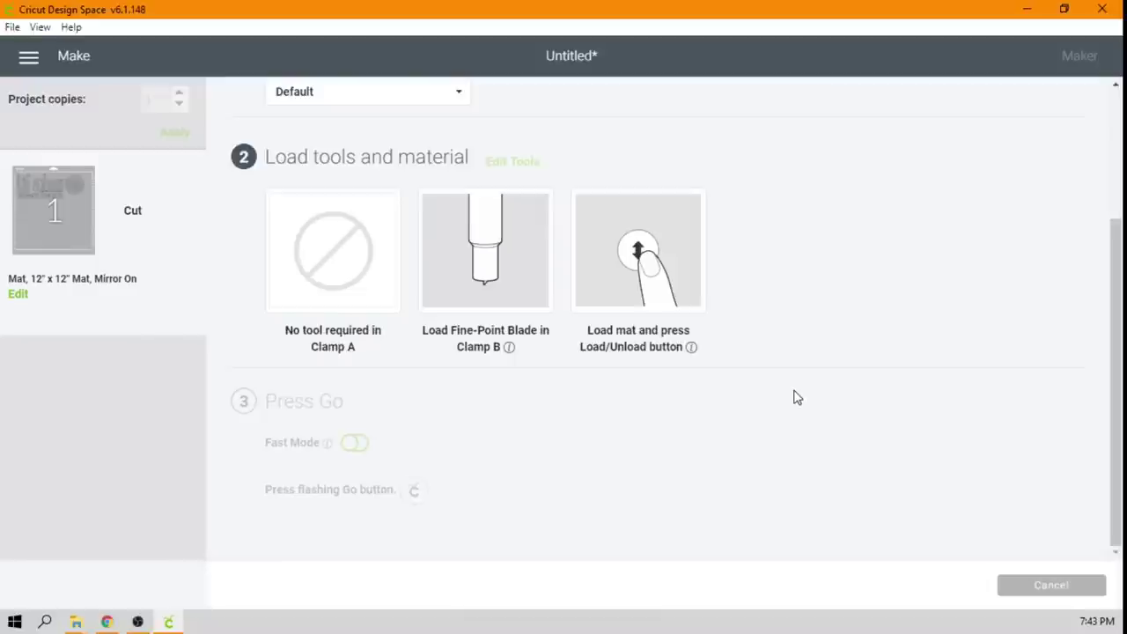
scroll(797, 398, up, 3)
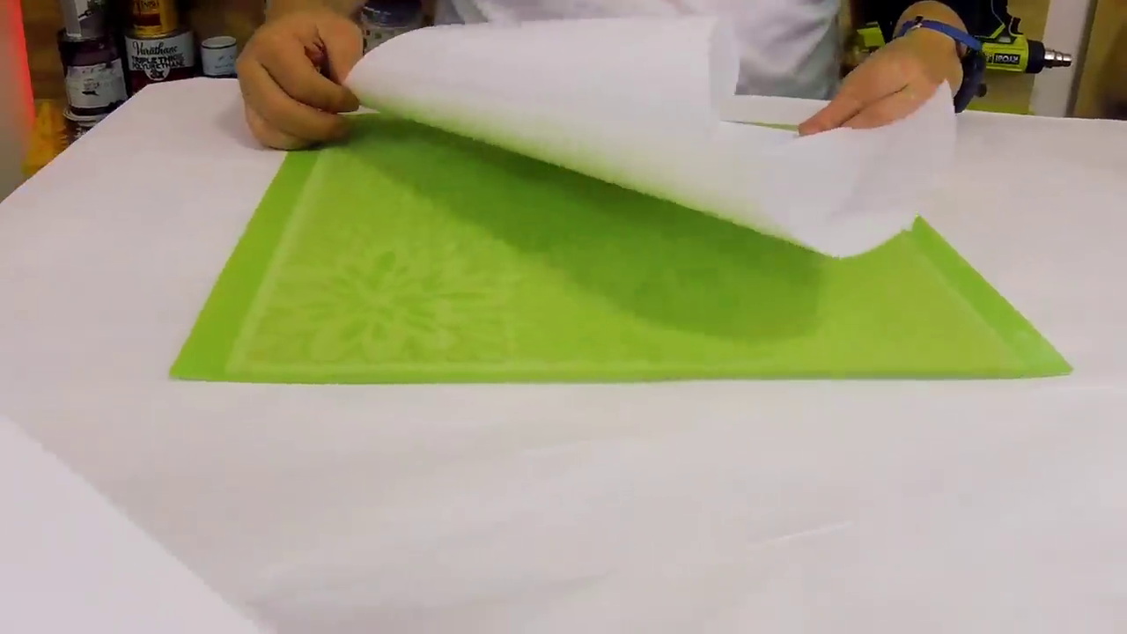